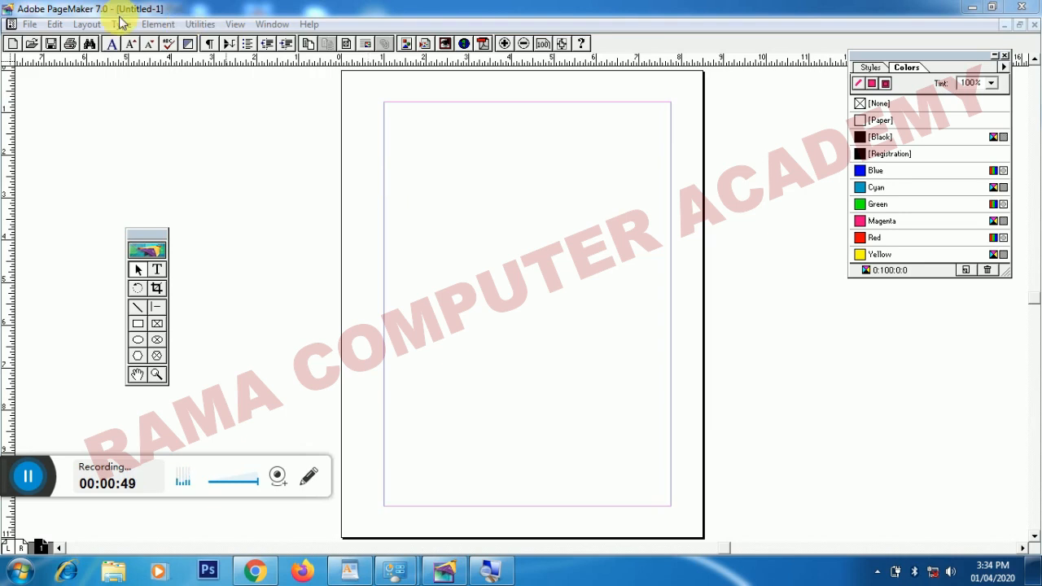
Review the page size, orientation and margin settings in the document setup
{"action": "left_click", "coordinate": [30, 25]}
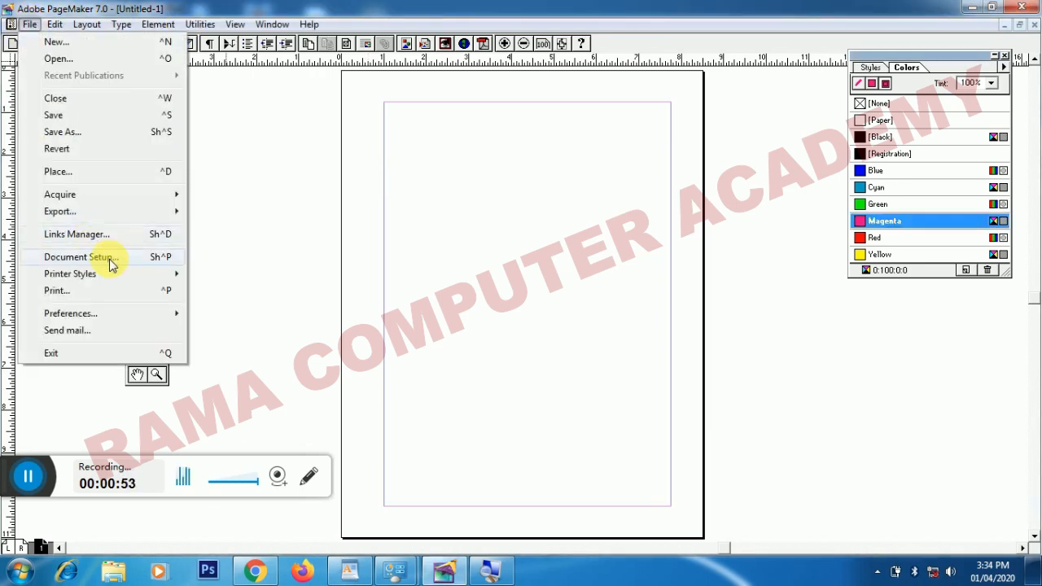
{"action": "left_click", "coordinate": [112, 265]}
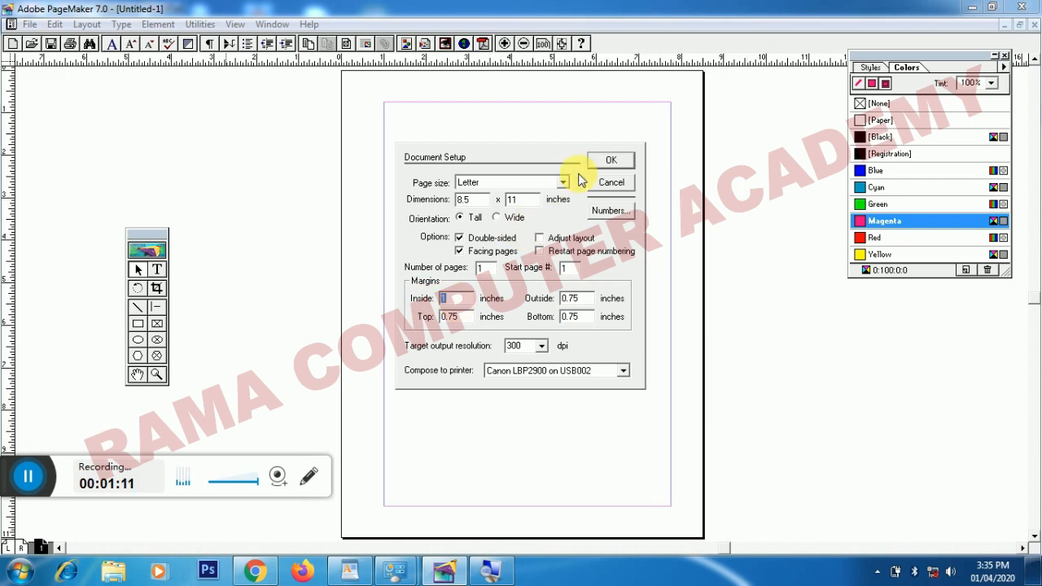
{"action": "left_click", "coordinate": [608, 163]}
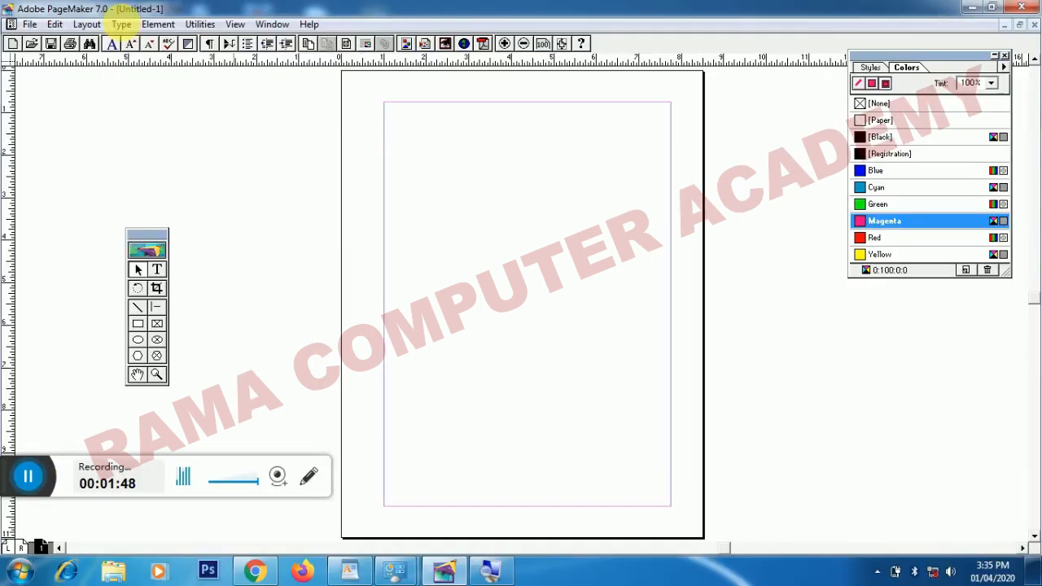
Set the document's inside margin to 0.5 inches
{"action": "left_click", "coordinate": [29, 24]}
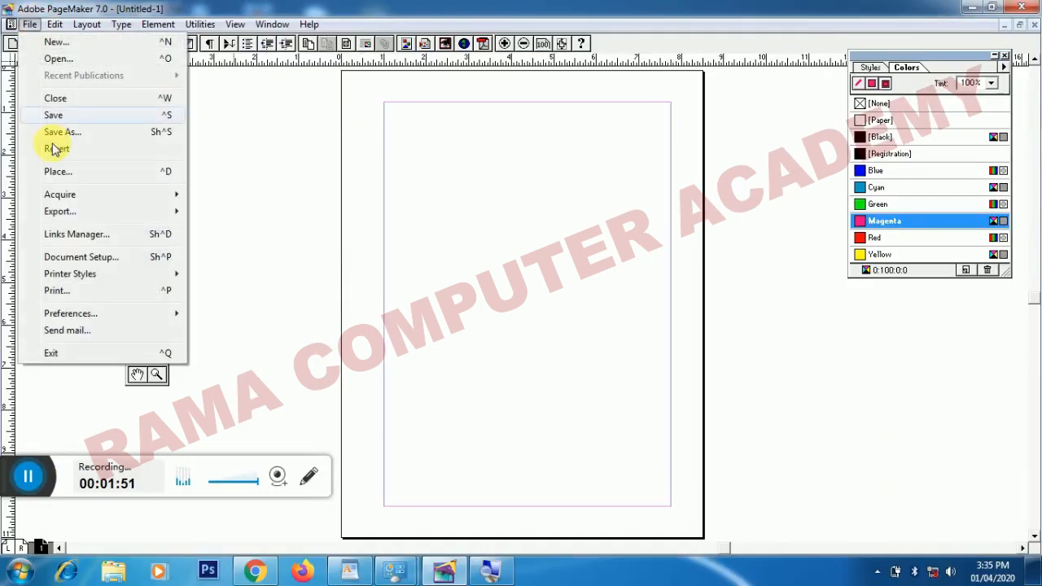
{"action": "left_click", "coordinate": [84, 256]}
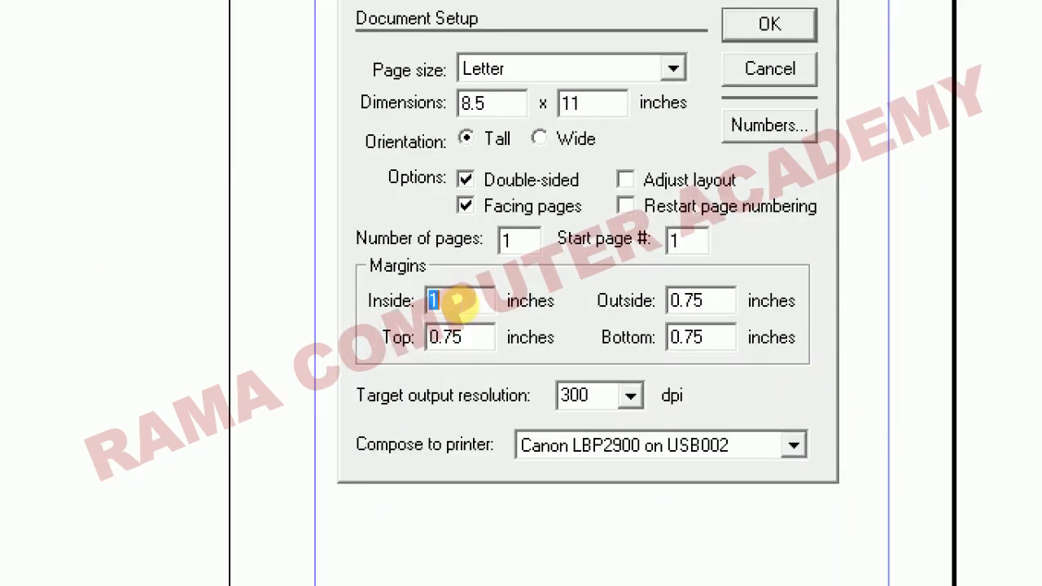
{"action": "type", "text": "0.2"}
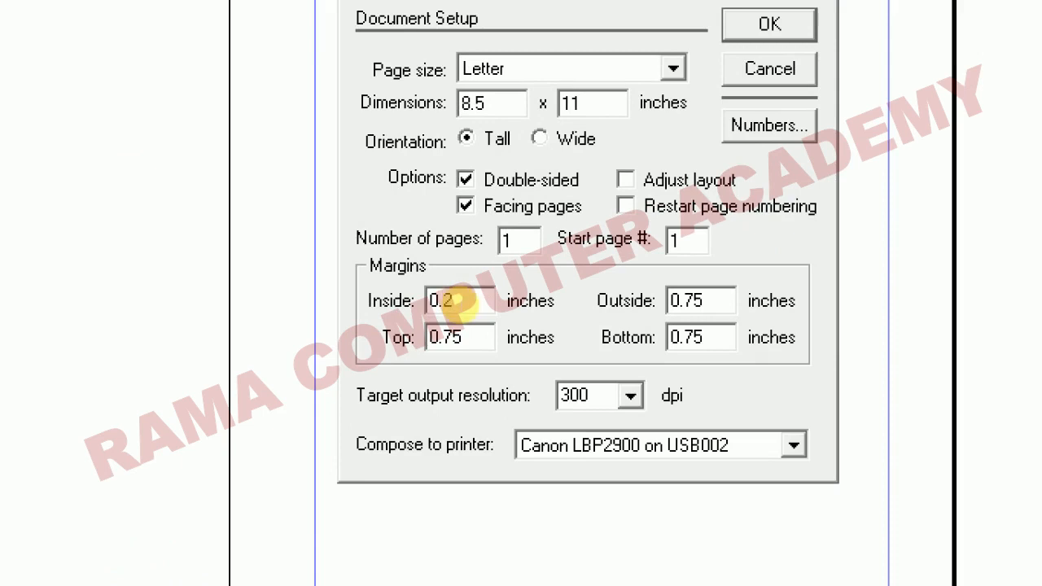
{"action": "key", "text": "BackSpace"}
{"action": "type", "text": "5"}
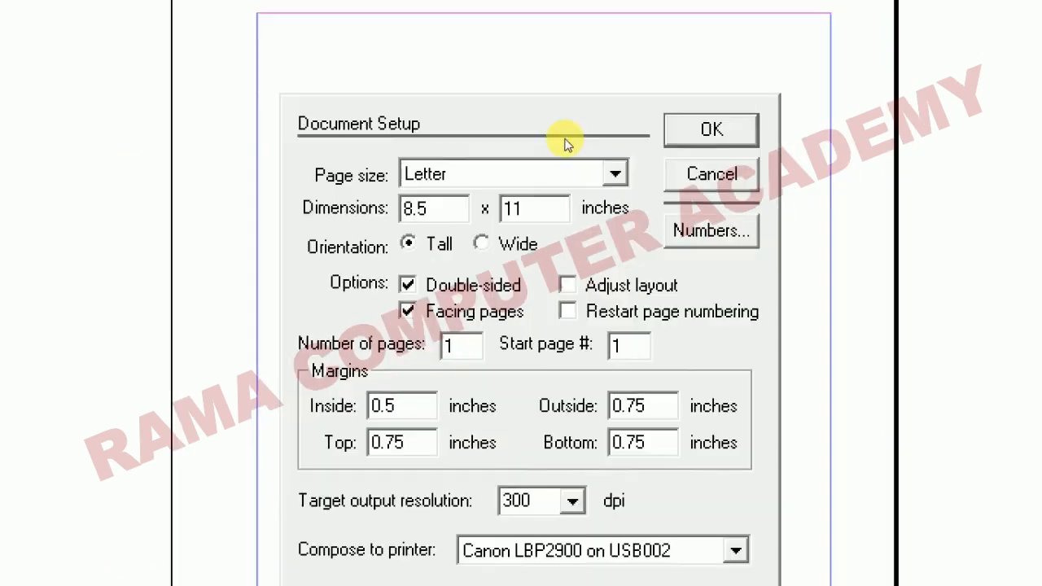
{"action": "left_click", "coordinate": [661, 64]}
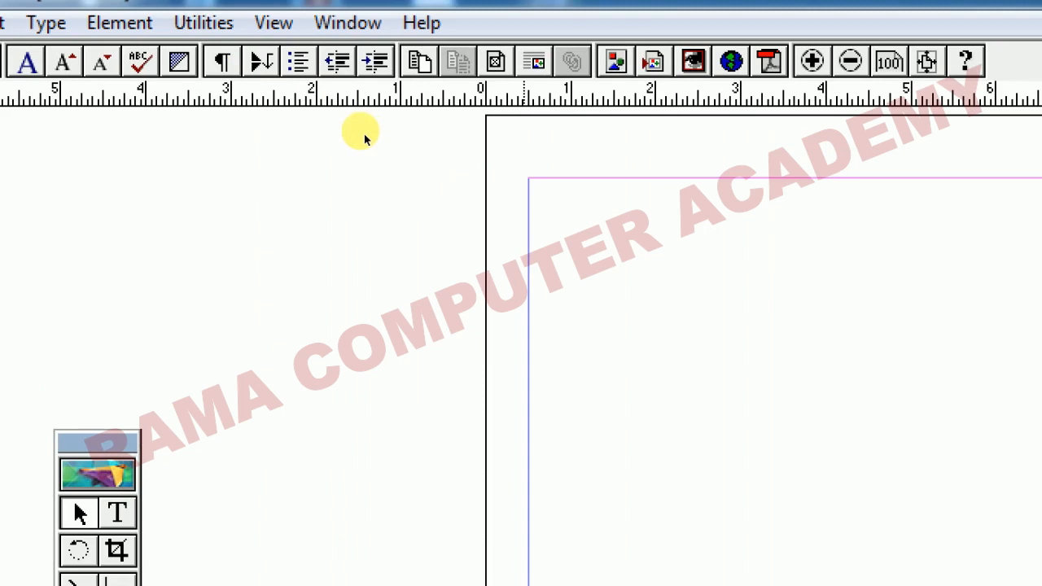
Set the document's outside, top and bottom margins to 0.5 inches each
{"action": "left_click", "coordinate": [56, 46]}
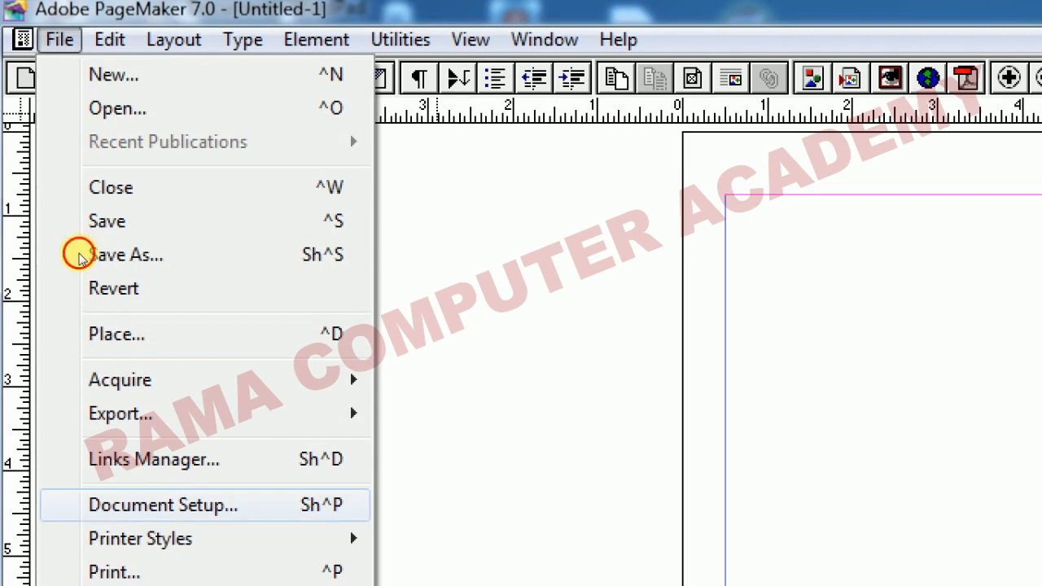
{"action": "left_click", "coordinate": [122, 505]}
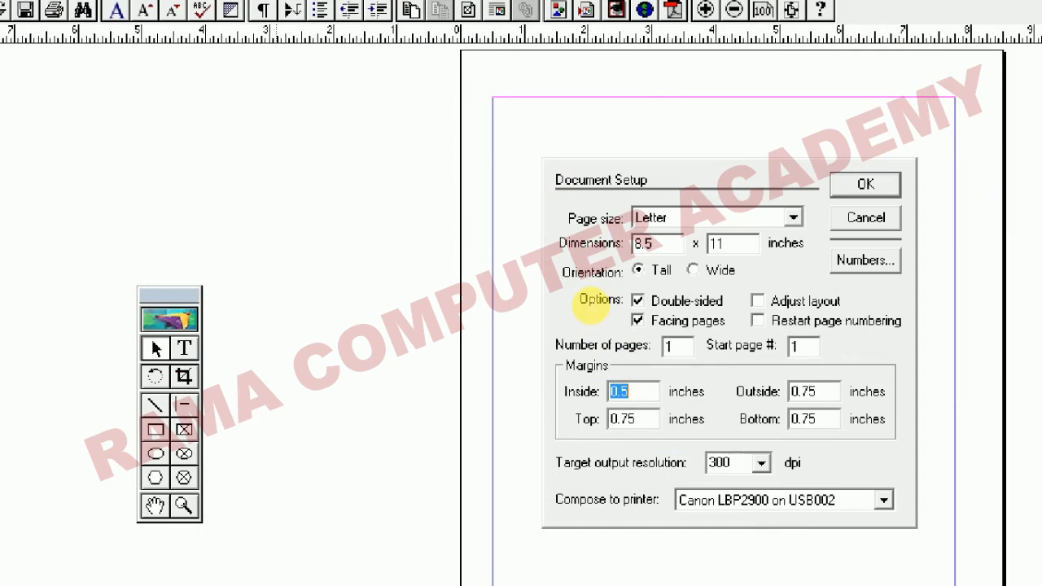
{"action": "key", "text": "Tab"}
{"action": "type", "text": "0.5"}
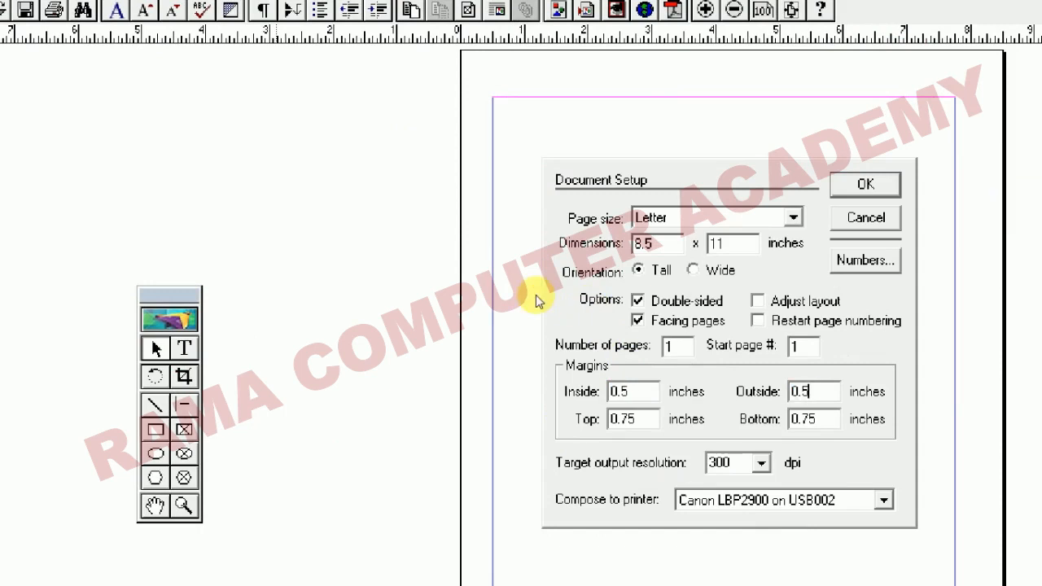
{"action": "key", "text": "Tab"}
{"action": "type", "text": "0.5"}
{"action": "key", "text": "Tab"}
{"action": "type", "text": "0.5"}
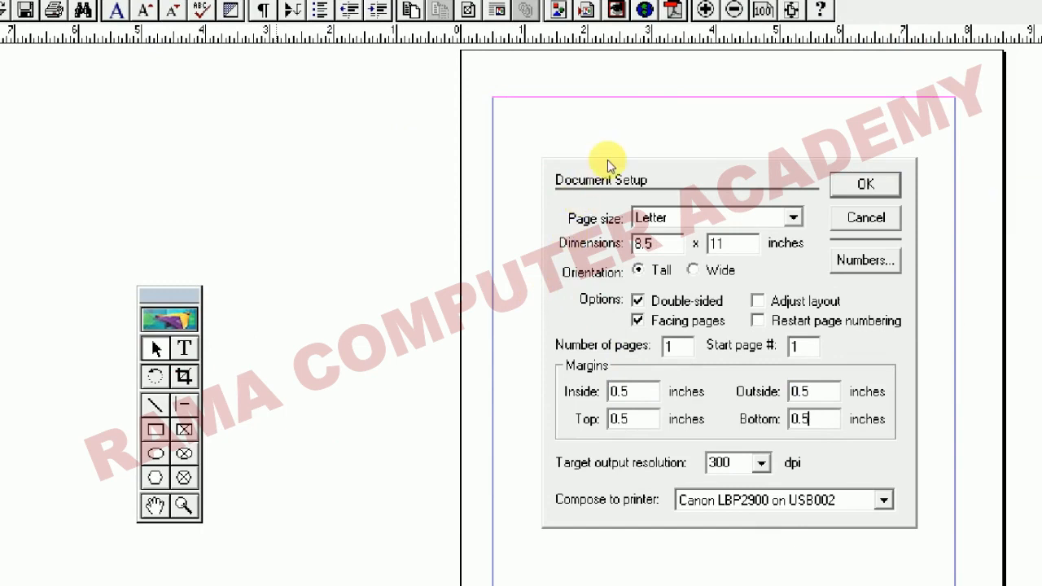
{"action": "key", "text": "Return"}
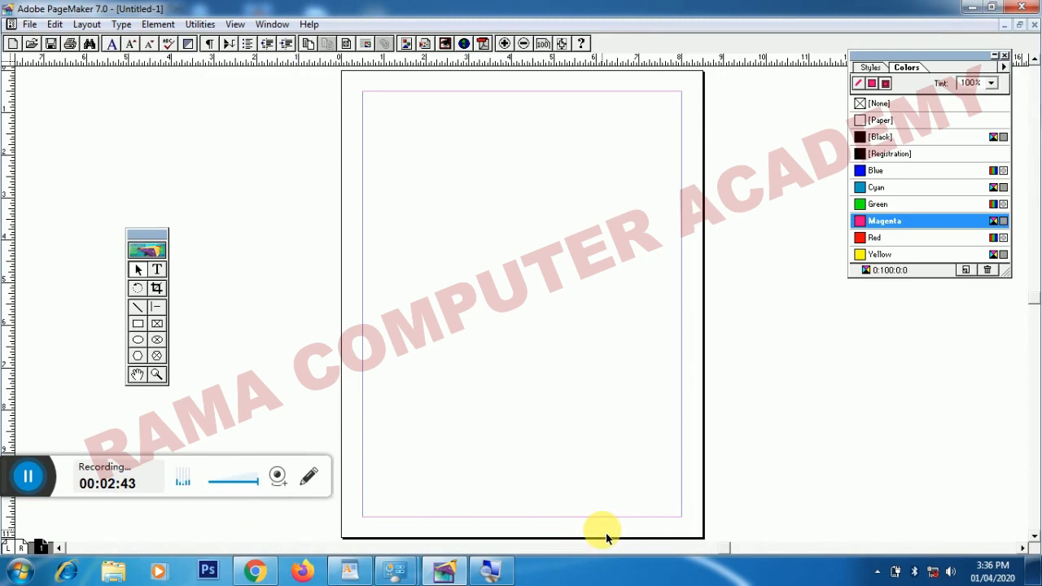
Switch to WordPad, highlight the "Columns and Gutters" topic in the Unit II outline, and return to PageMaker
{"action": "key", "text": "alt+Tab"}
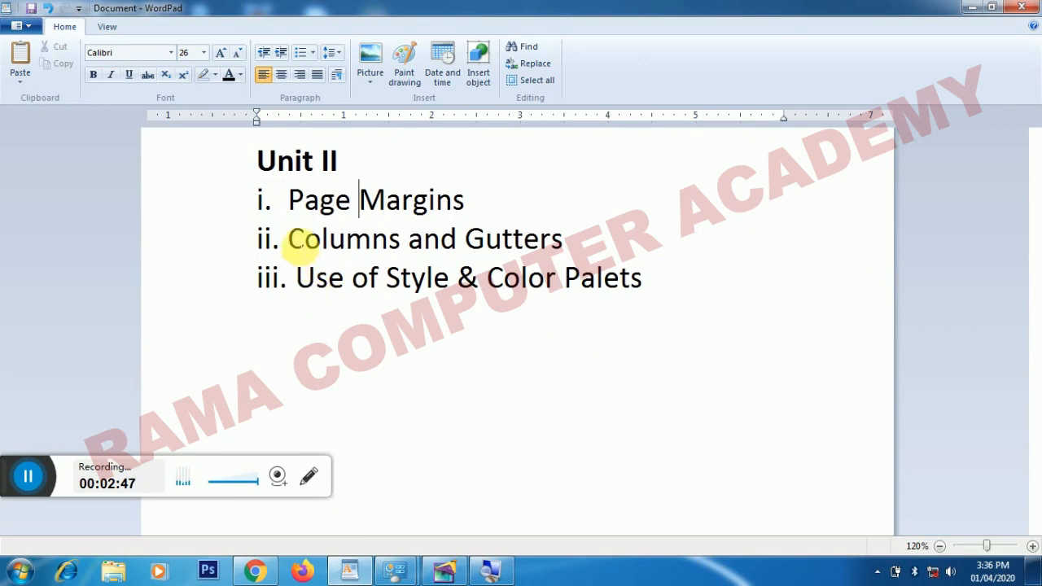
{"action": "left_click_drag", "start_coordinate": [289, 239], "coordinate": [575, 241]}
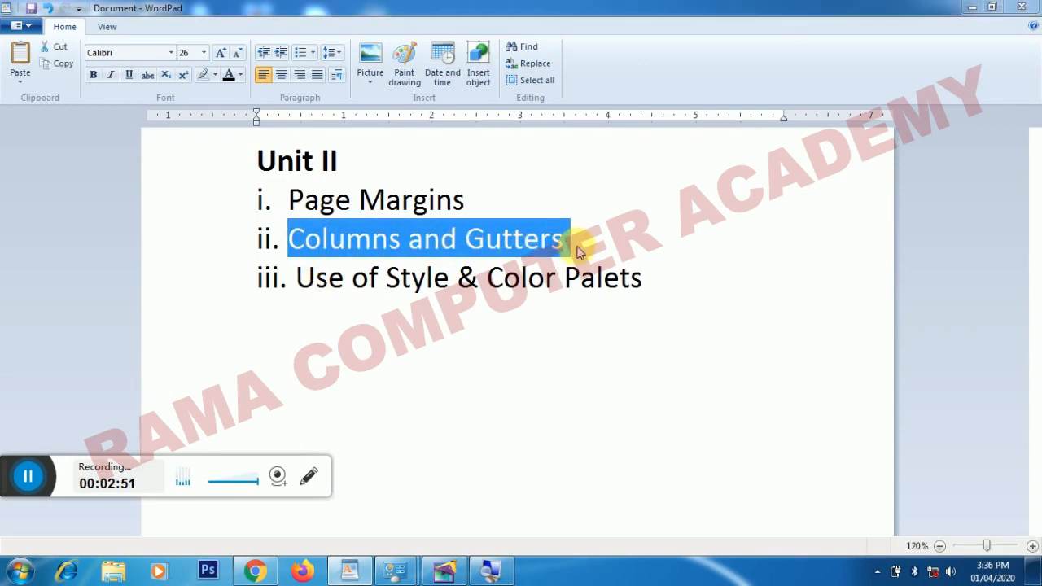
{"action": "left_click", "coordinate": [456, 564]}
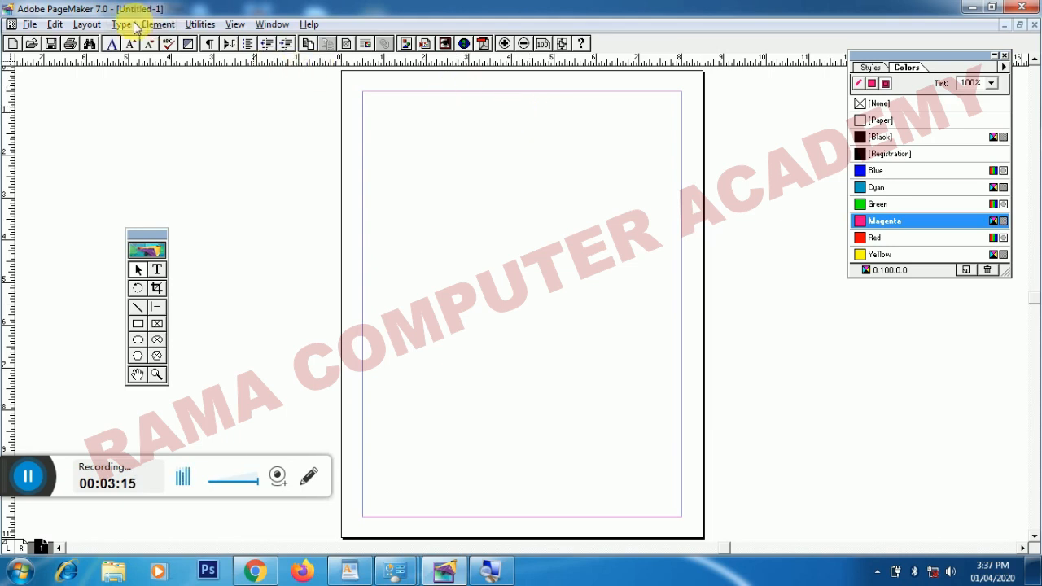
Set up column guides with 3 columns and 0.25 inches of space between them
{"action": "left_click", "coordinate": [90, 29]}
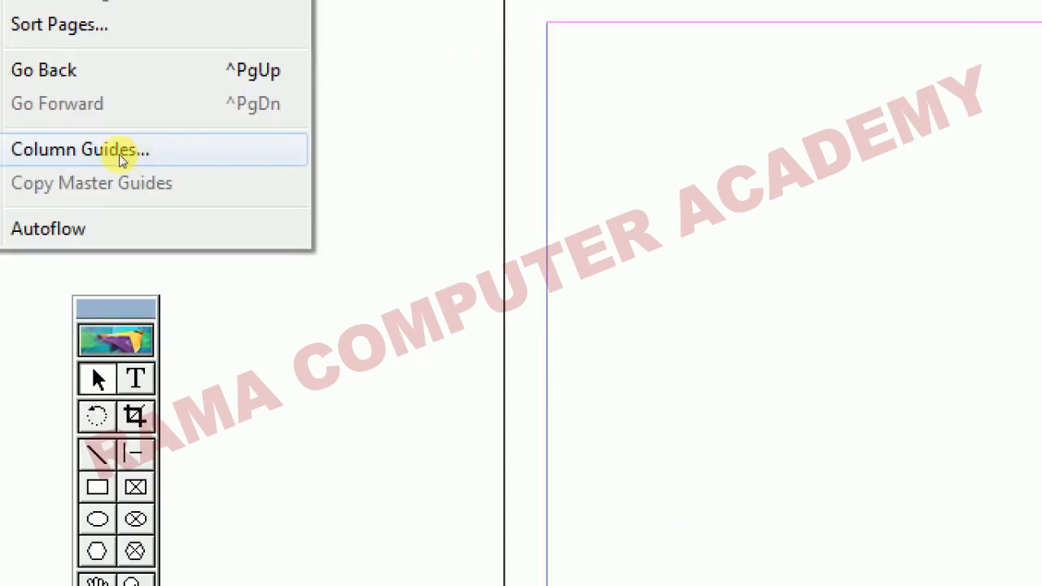
{"action": "left_click", "coordinate": [92, 154]}
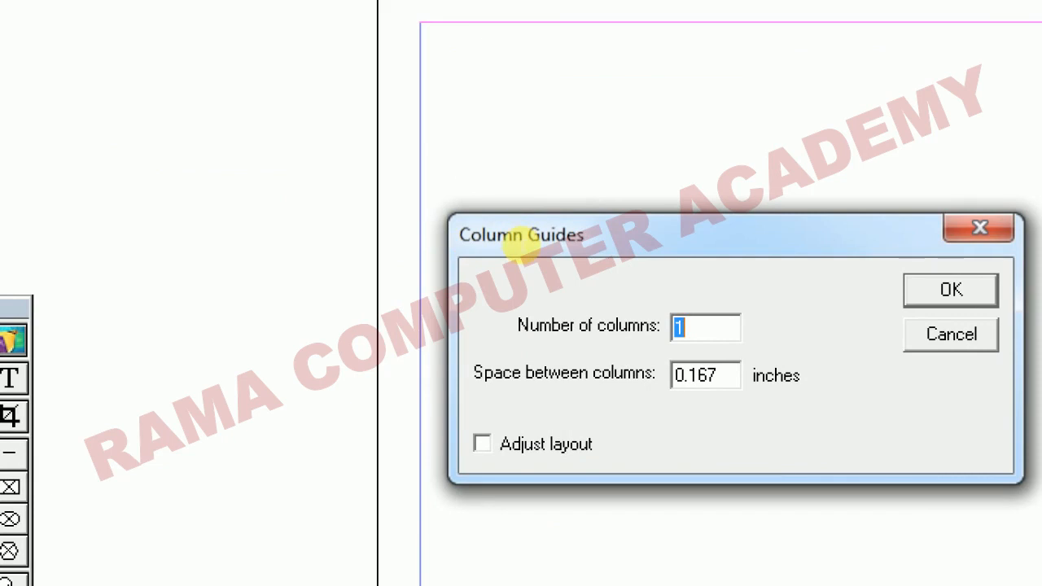
{"action": "type", "text": "3"}
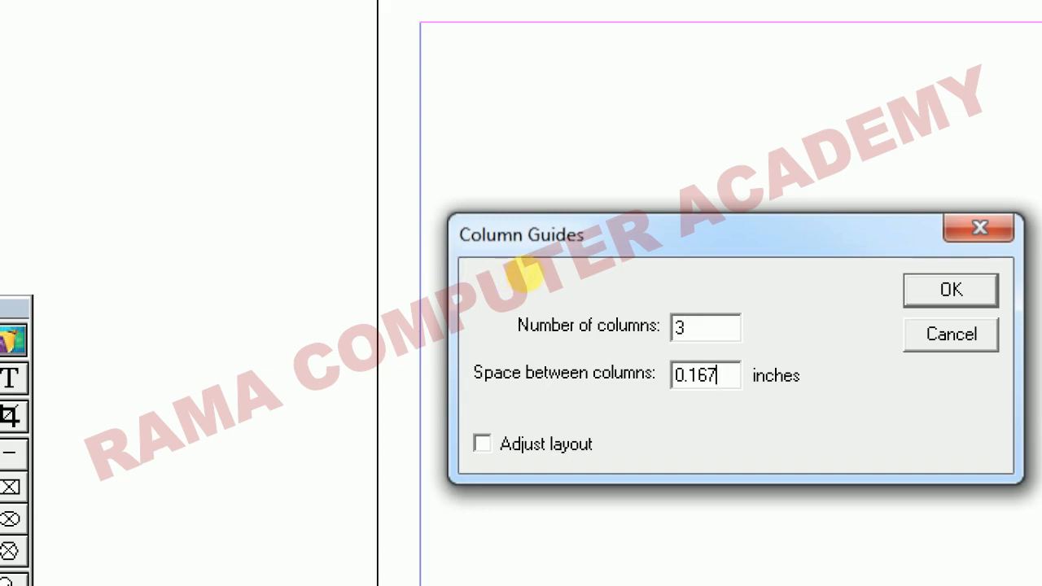
{"action": "key", "text": "Tab"}
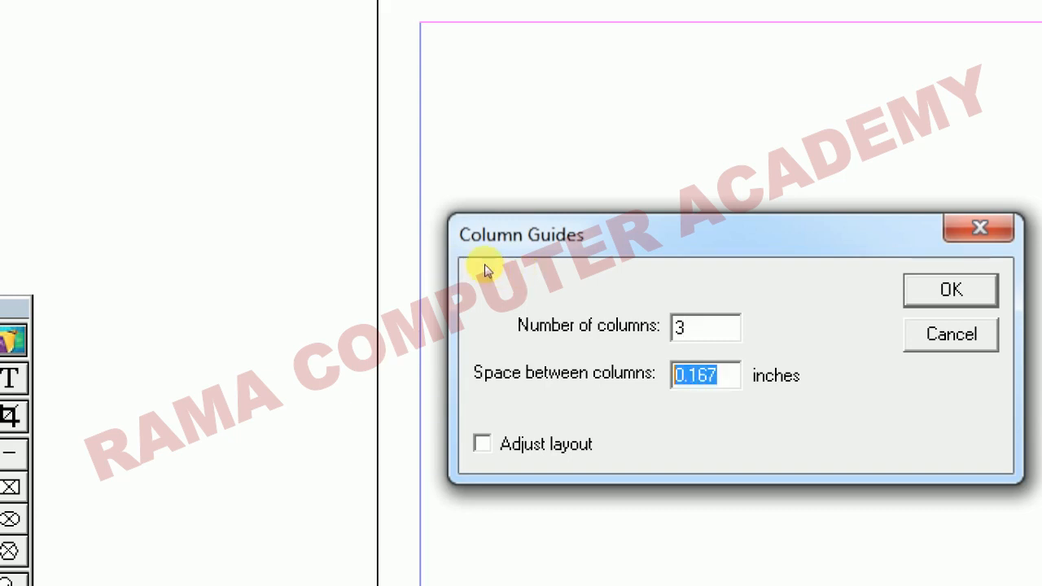
{"action": "type", "text": "0.25"}
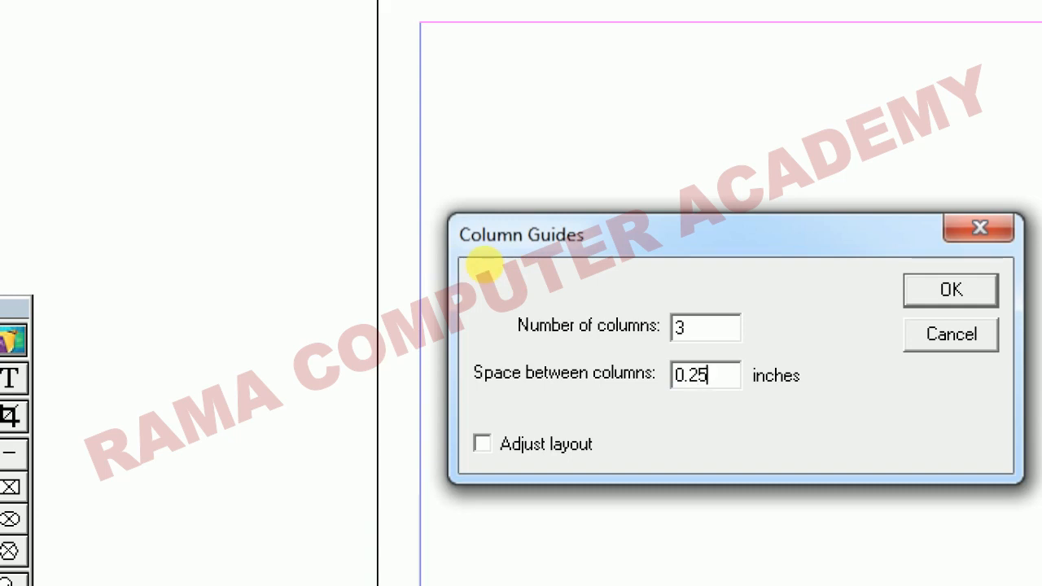
{"action": "key", "text": "Return"}
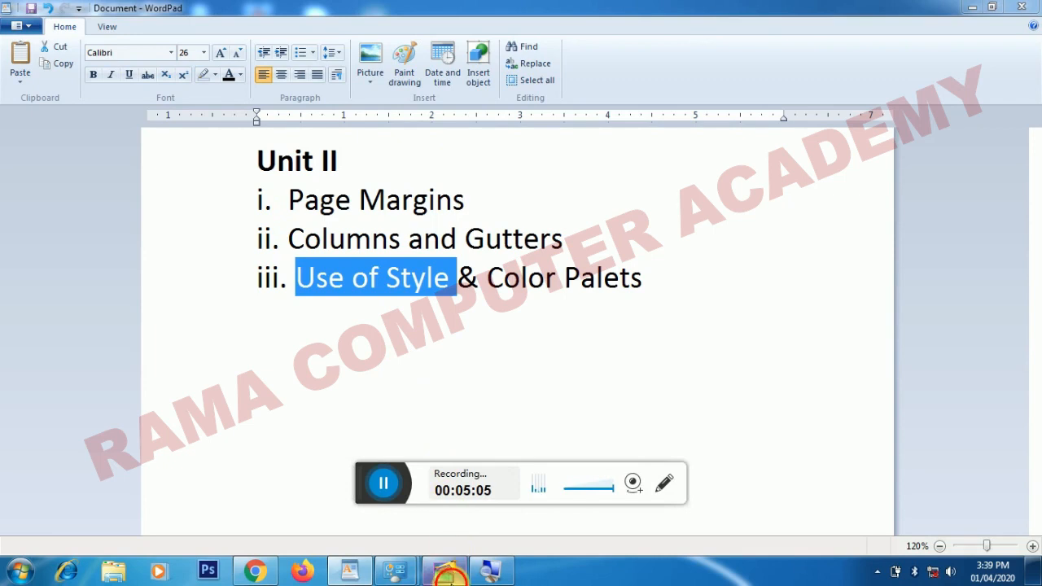
Switch from WordPad to PageMaker, close the Colors palette and show the Styles palette
{"action": "left_click", "coordinate": [447, 573]}
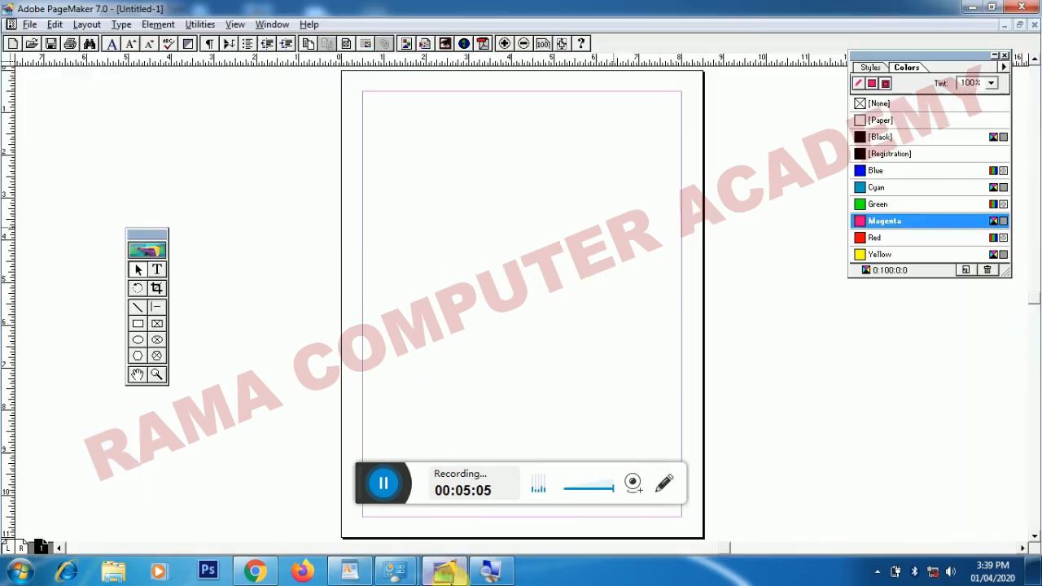
{"action": "left_click", "coordinate": [1005, 55]}
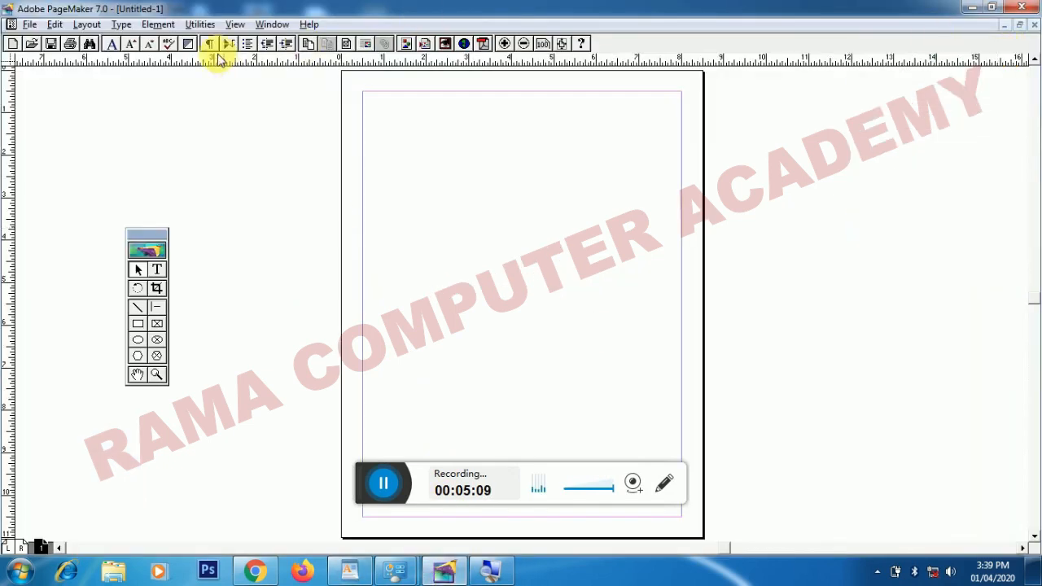
{"action": "left_click", "coordinate": [260, 24]}
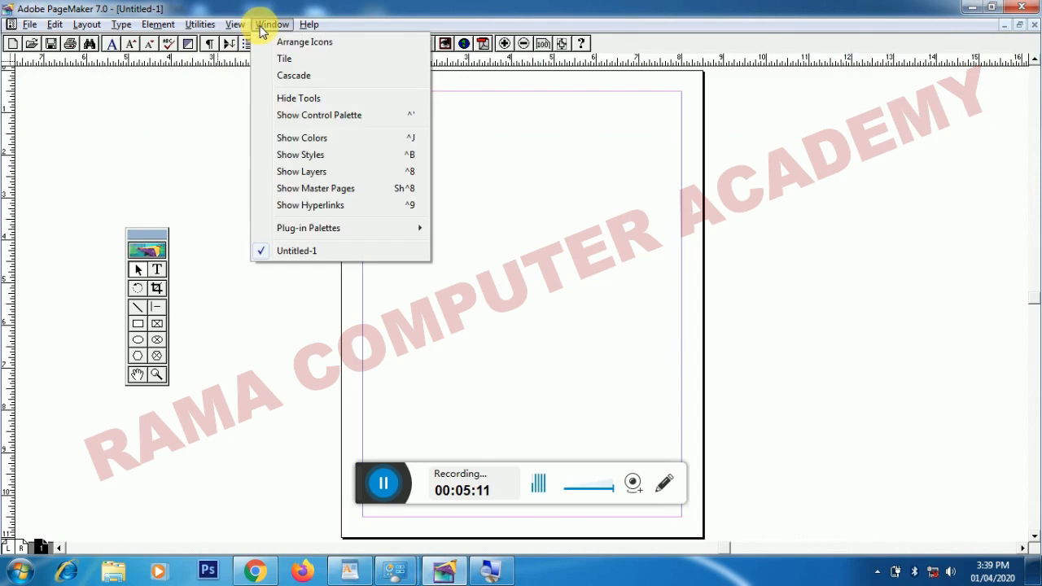
{"action": "left_click", "coordinate": [291, 159]}
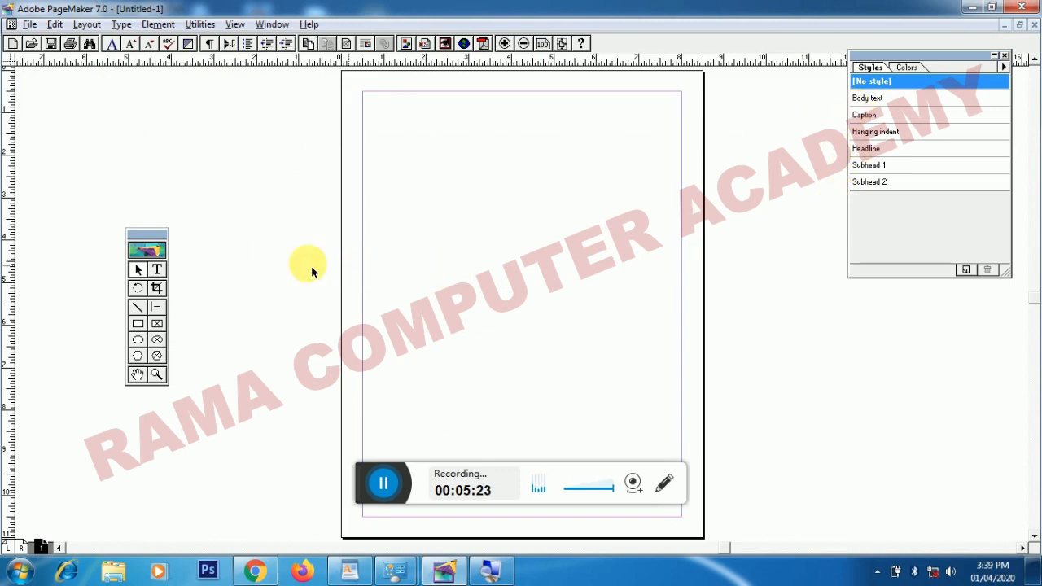
Add the text "This is the content" at the inside margin in the page's upper half and apply the Headline style
{"action": "left_click", "coordinate": [158, 269]}
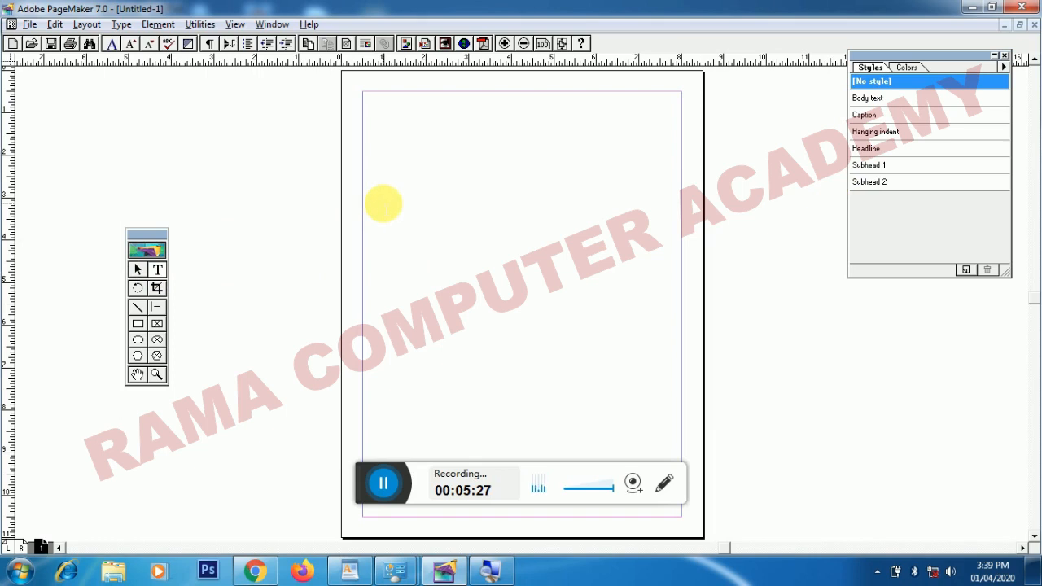
{"action": "type", "text": "This is the content"}
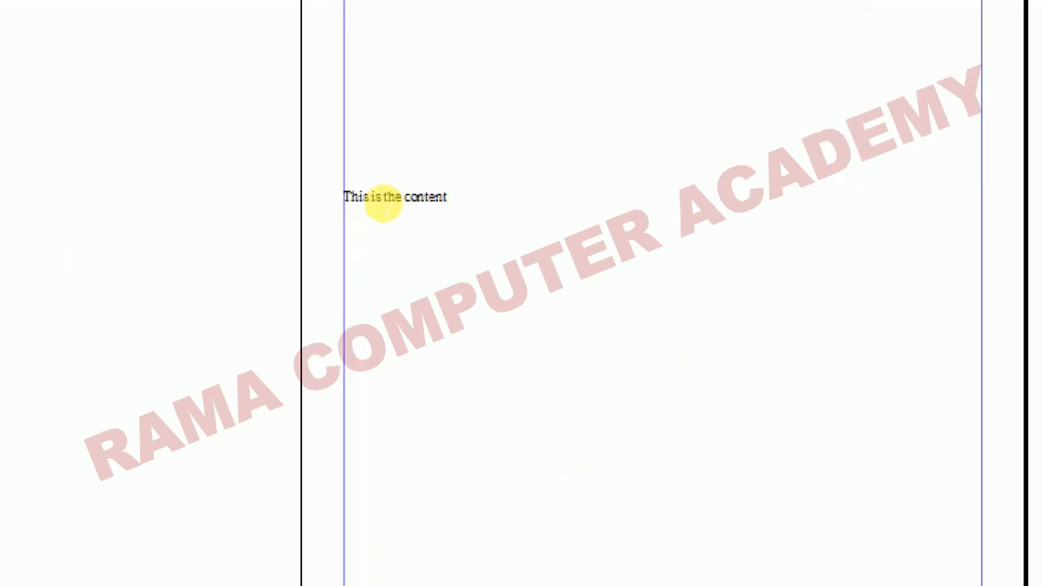
{"action": "key", "text": "ctrl+a"}
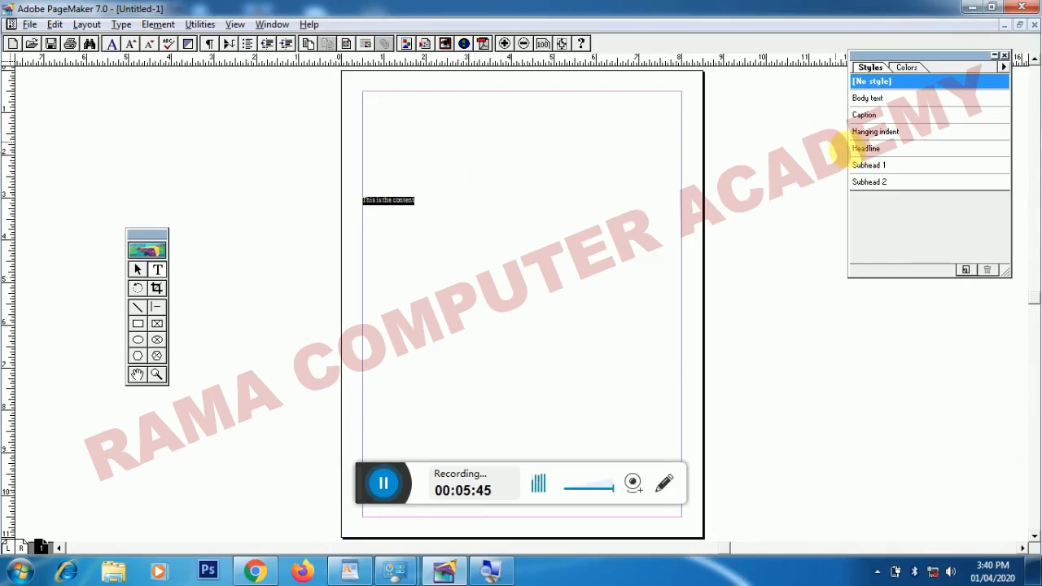
{"action": "left_click", "coordinate": [868, 150]}
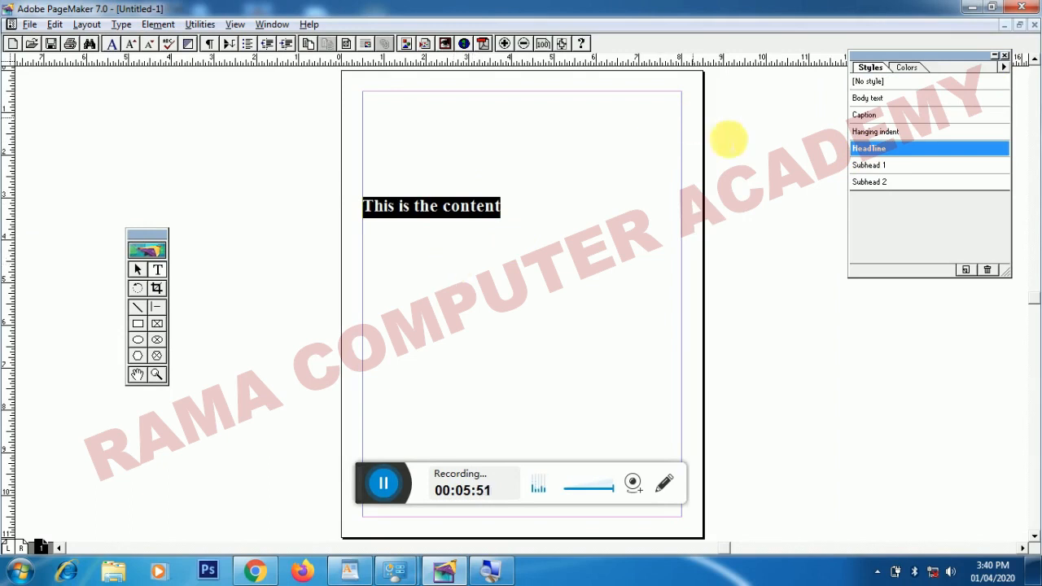
Try the Subhead 1, Subhead 2, Hanging indent and Caption styles on the selected text, ending with Body text
{"action": "left_click", "coordinate": [859, 166]}
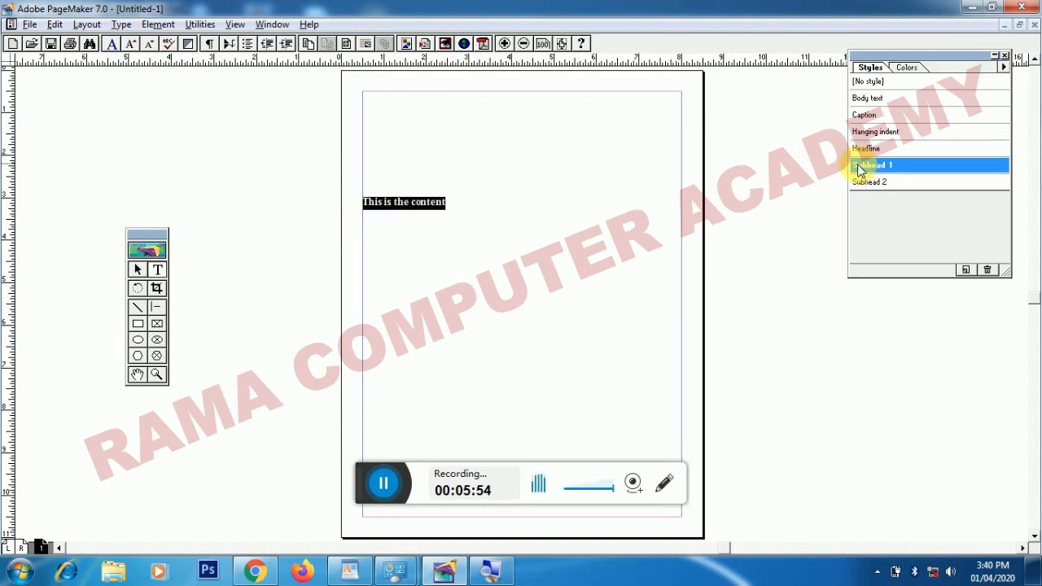
{"action": "left_click", "coordinate": [880, 186]}
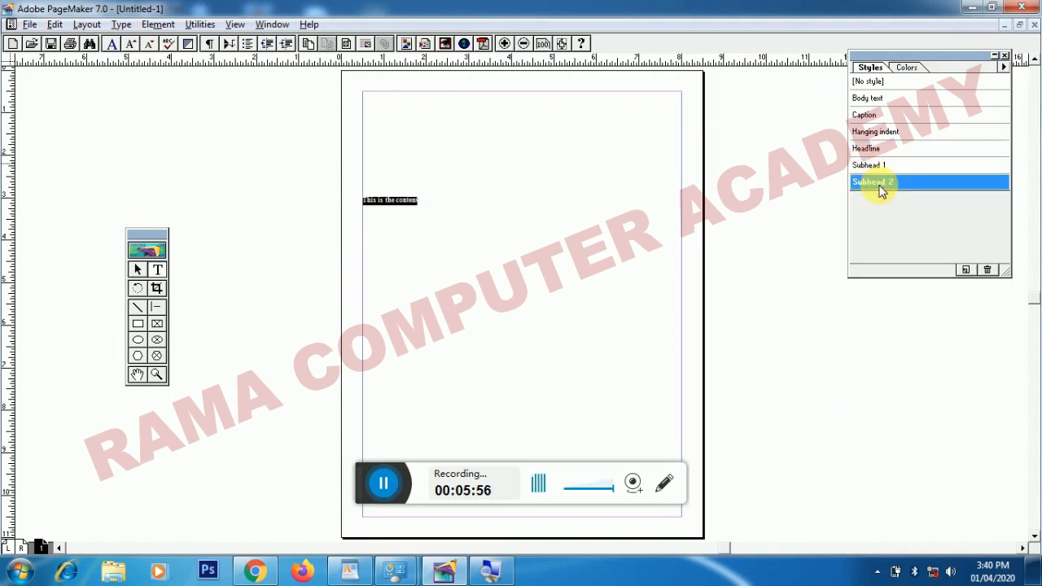
{"action": "left_click", "coordinate": [875, 134]}
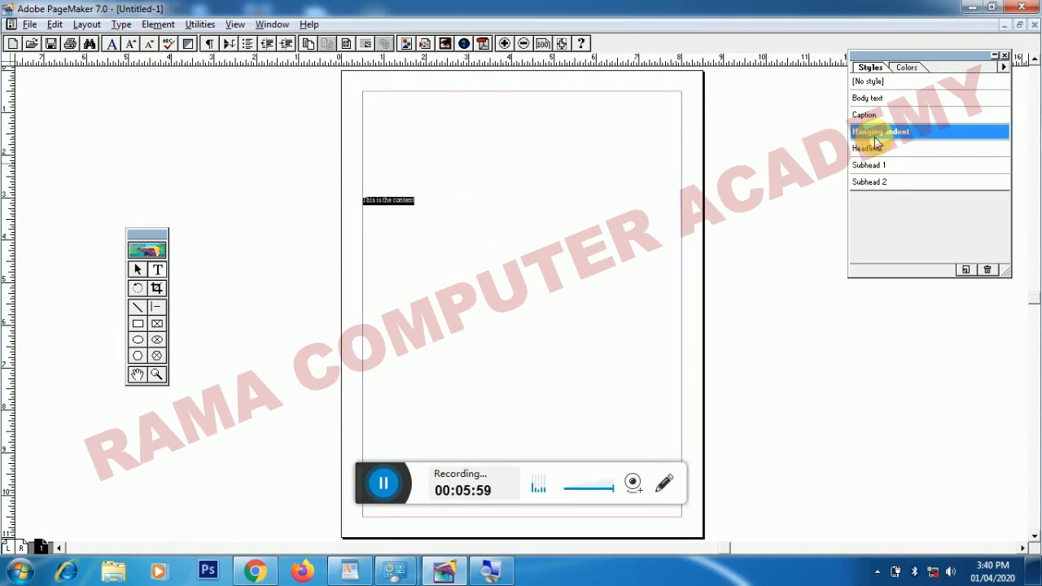
{"action": "left_click", "coordinate": [878, 115]}
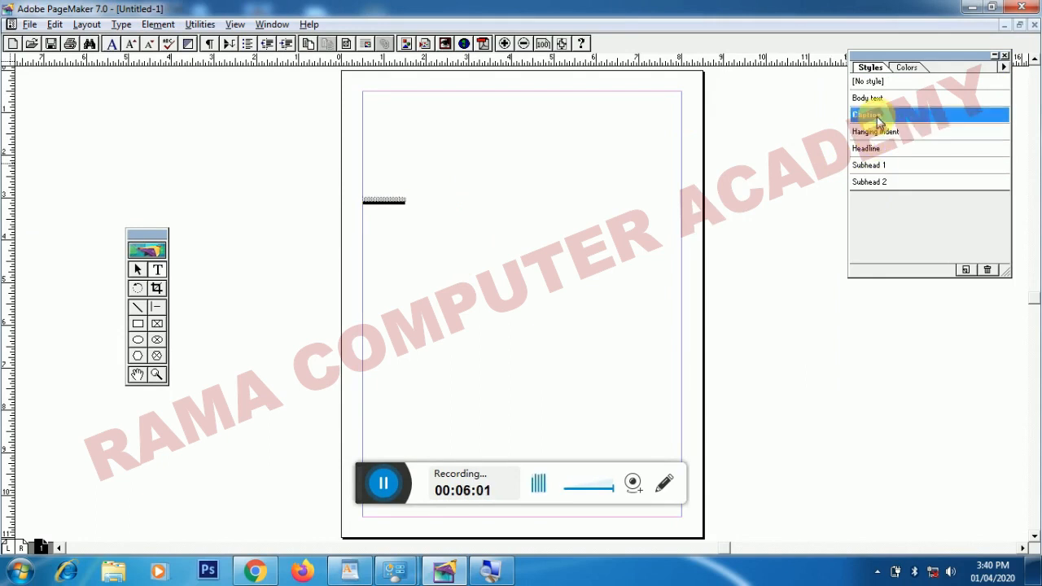
{"action": "left_click", "coordinate": [869, 98]}
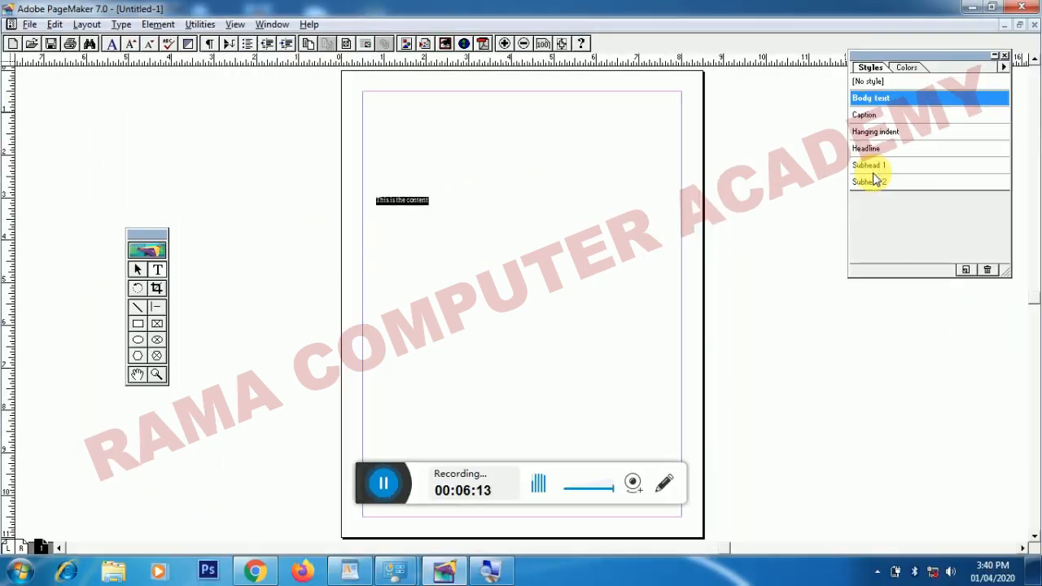
Apply the Headline style to the selected text and inspect its character specifications without changing them
{"action": "left_click", "coordinate": [863, 148]}
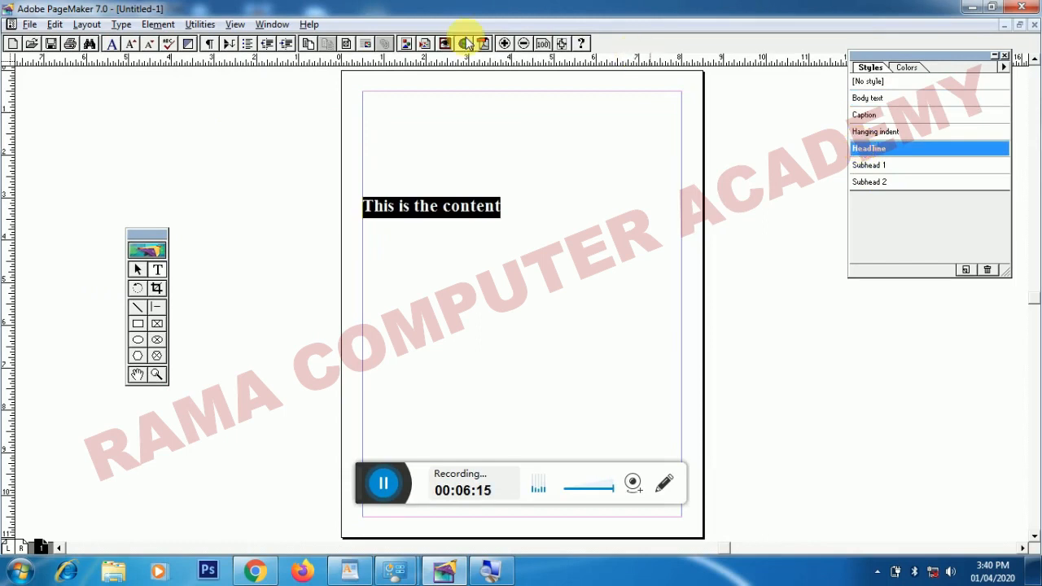
{"action": "left_click", "coordinate": [112, 50]}
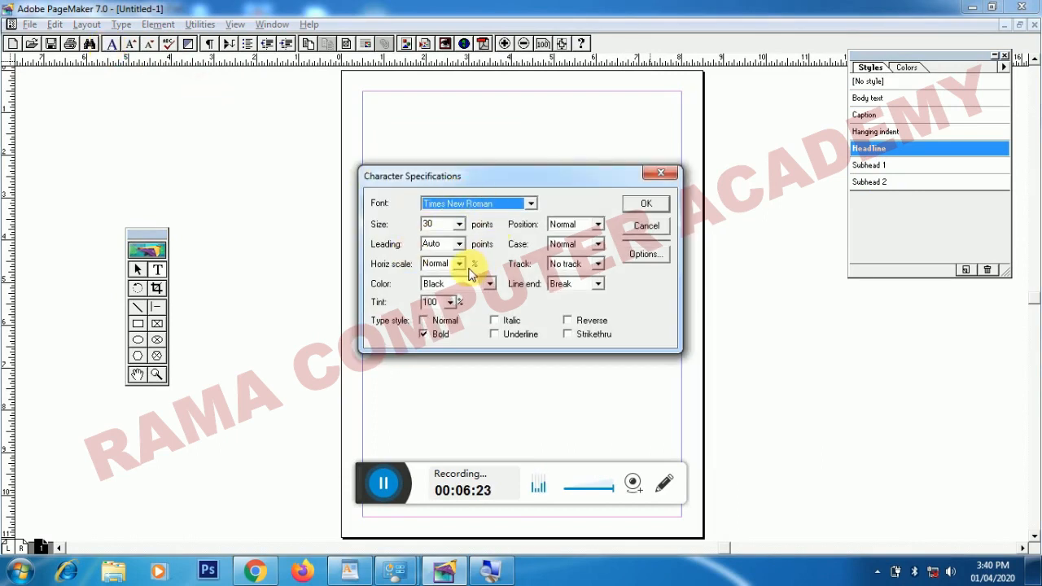
{"action": "left_click", "coordinate": [639, 226]}
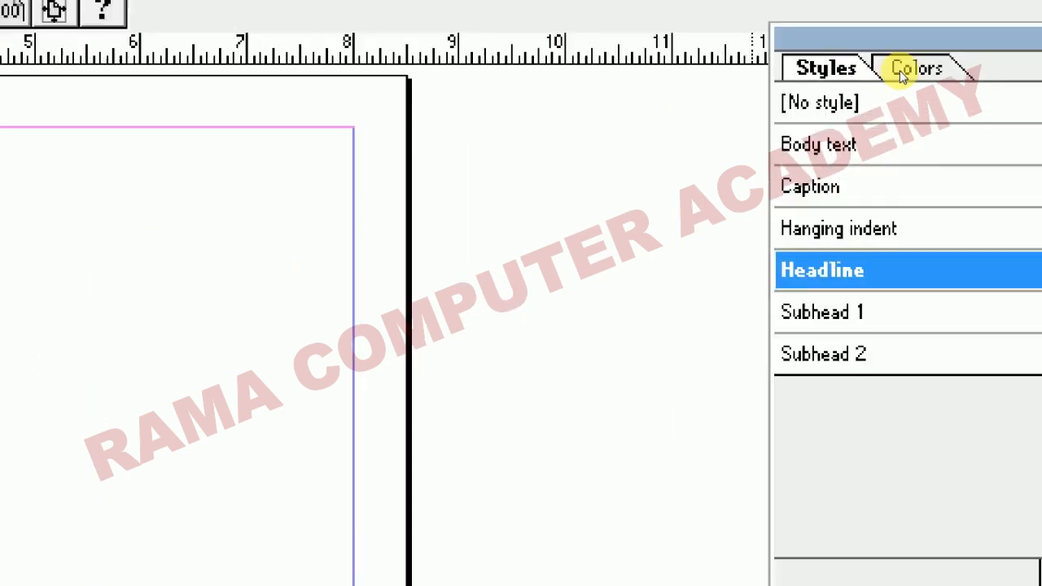
Show the Colors palette and color the whole line "This is the content" Red
{"action": "left_click", "coordinate": [916, 70]}
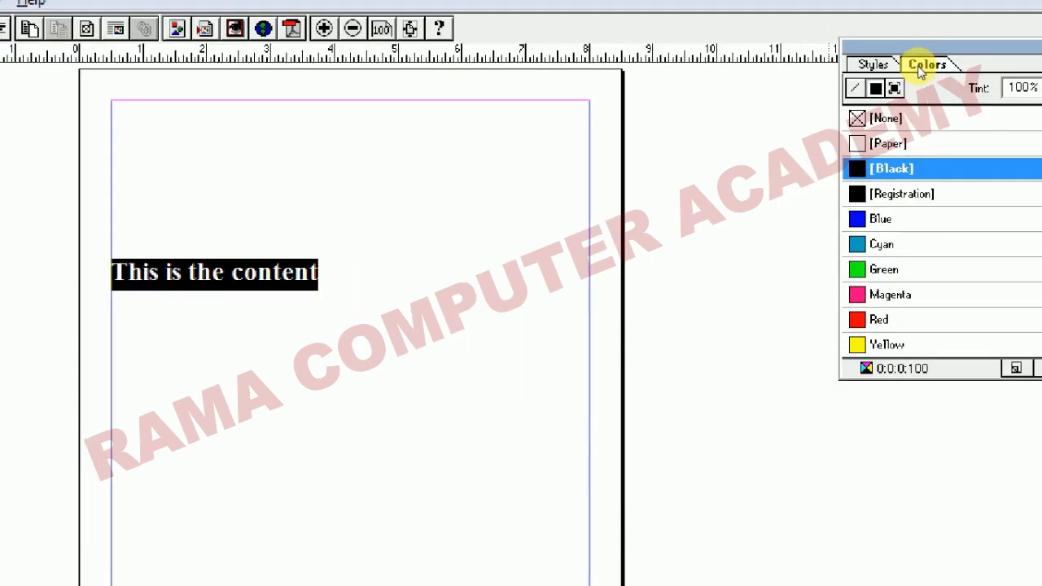
{"action": "left_click", "coordinate": [425, 355]}
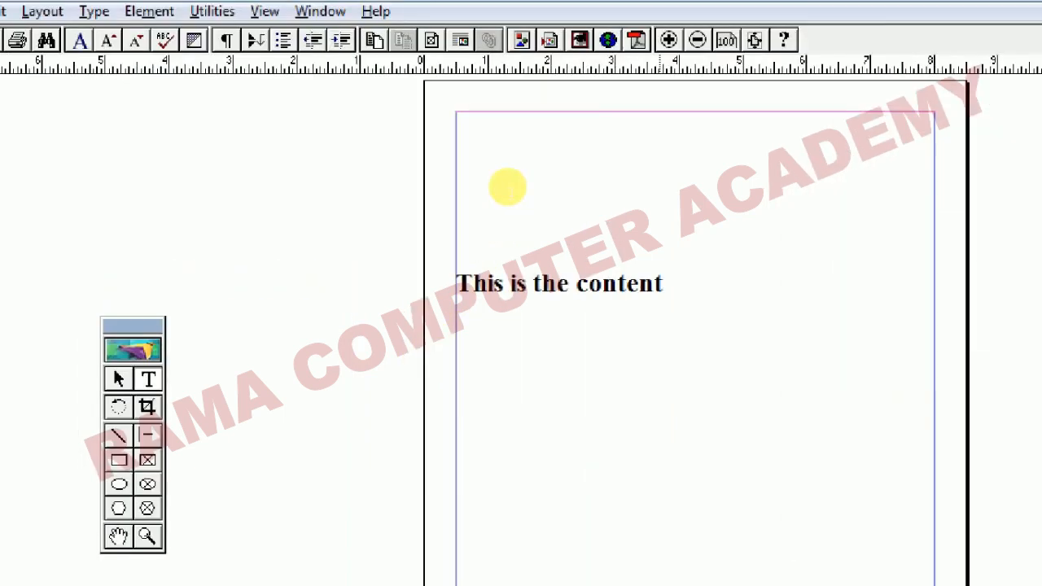
{"action": "left_click_drag", "start_coordinate": [750, 289], "coordinate": [540, 289]}
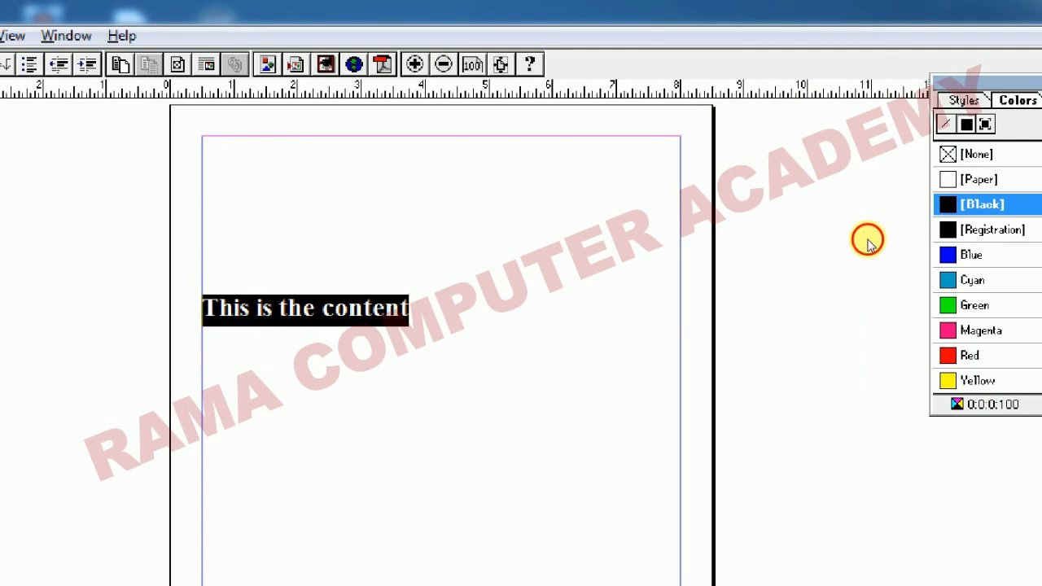
{"action": "left_click", "coordinate": [970, 355]}
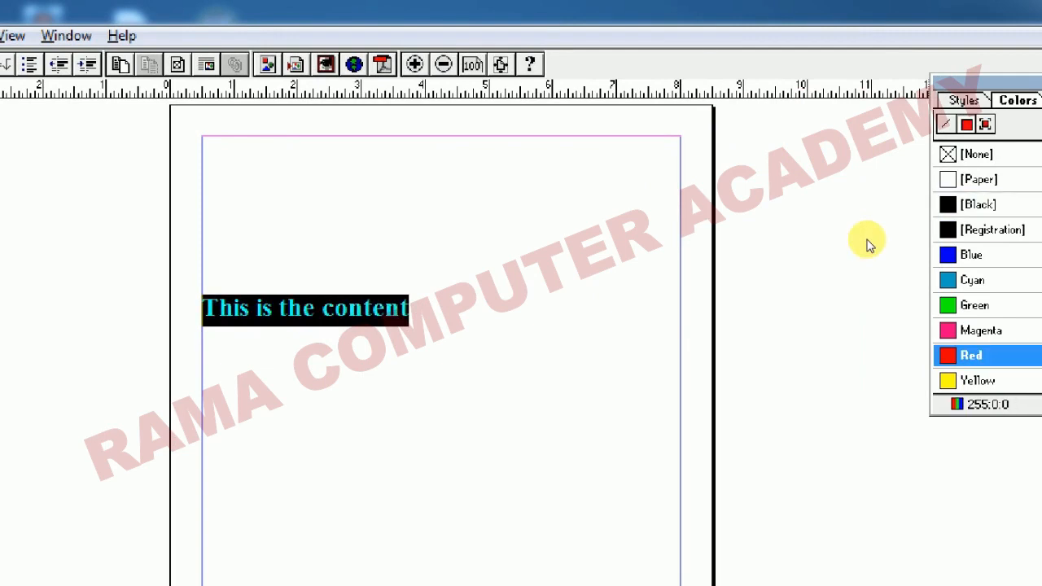
{"action": "left_click", "coordinate": [456, 220]}
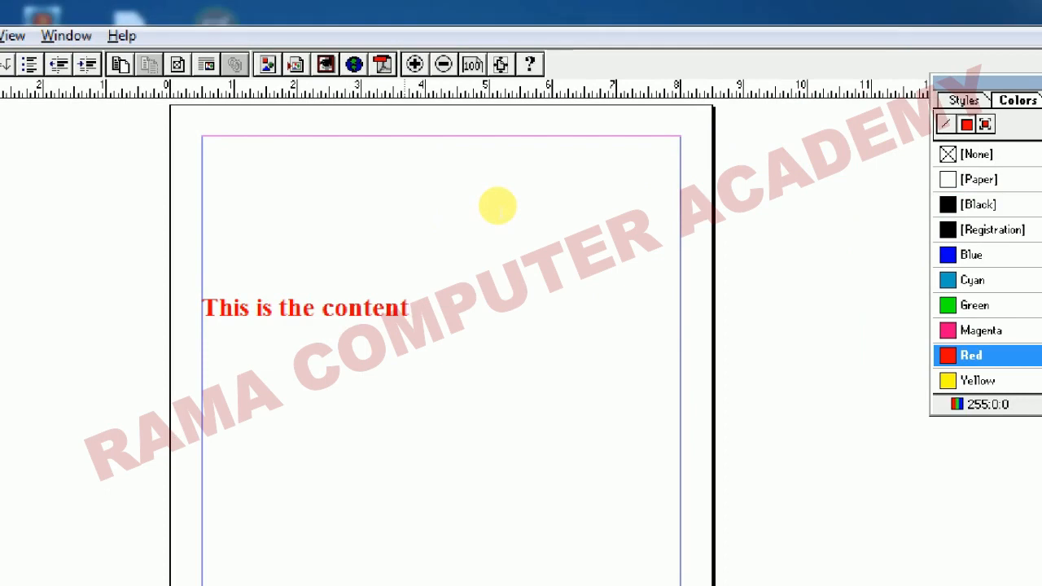
Recolor the whole line of text Blue, and check the Styles palette before returning to the Colors palette
{"action": "key", "text": "ctrl+a"}
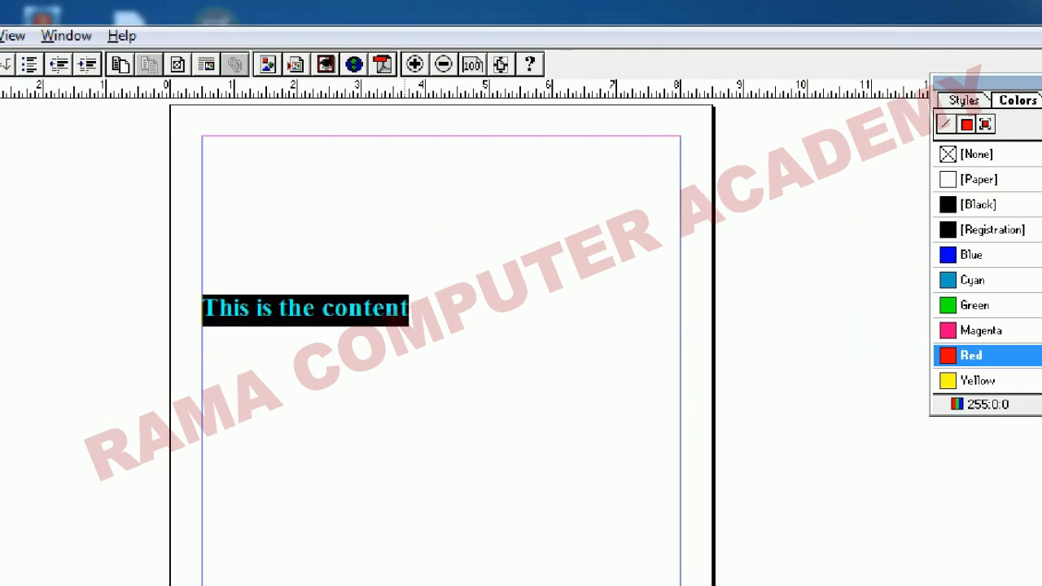
{"action": "left_click", "coordinate": [983, 255]}
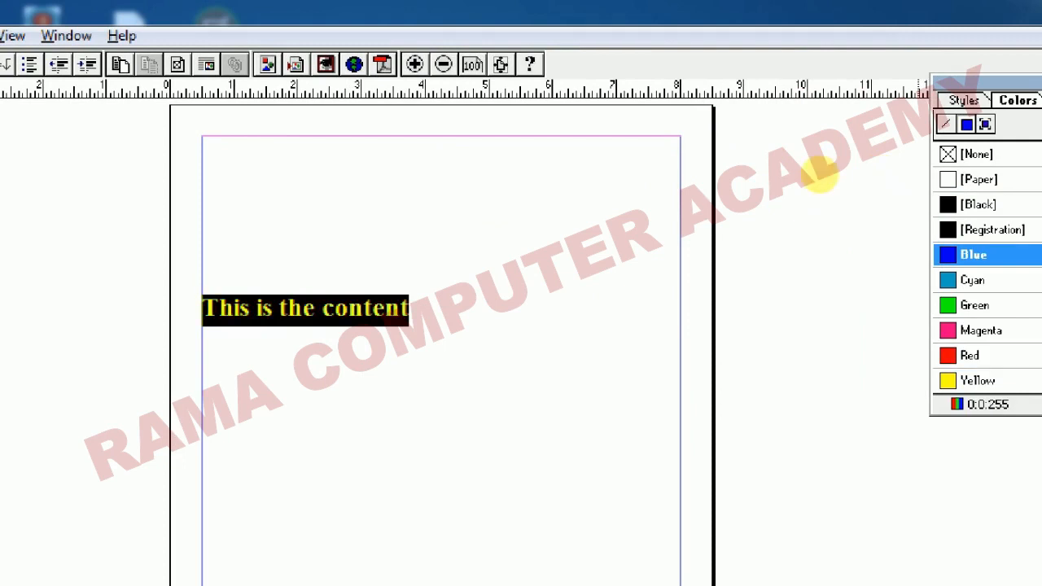
{"action": "left_click", "coordinate": [540, 211]}
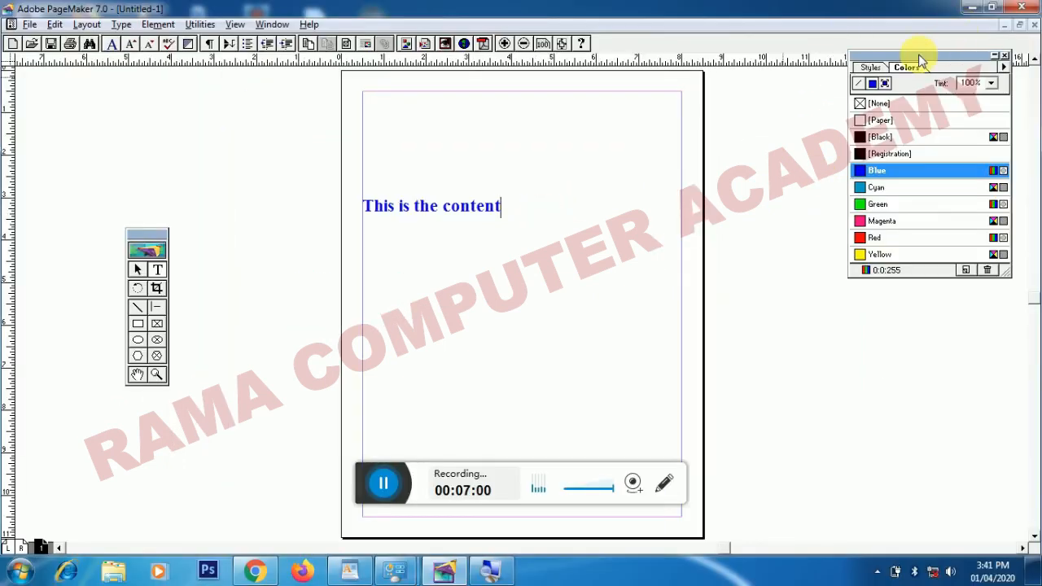
{"action": "left_click", "coordinate": [870, 67]}
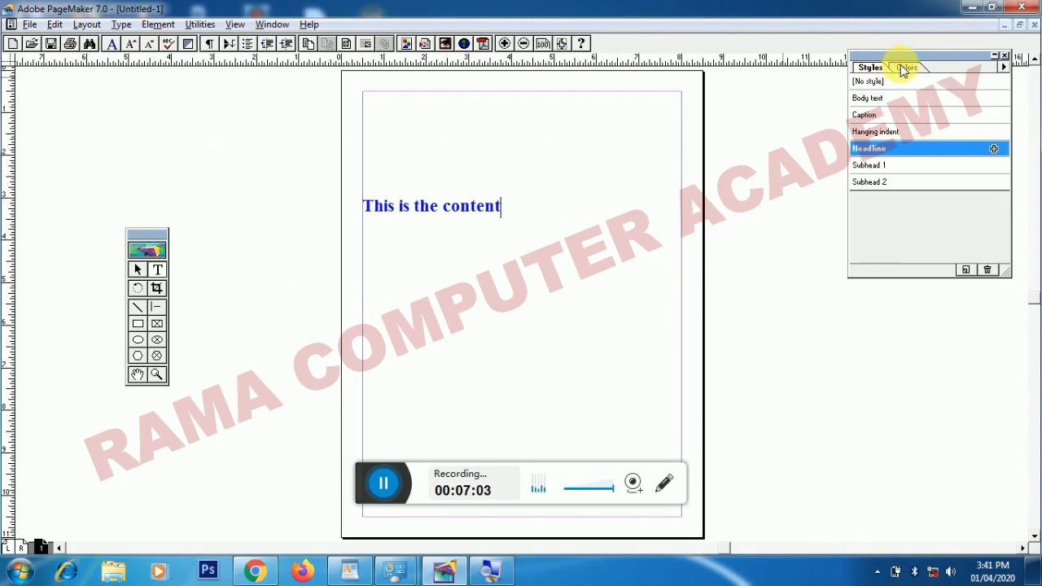
{"action": "left_click", "coordinate": [905, 67]}
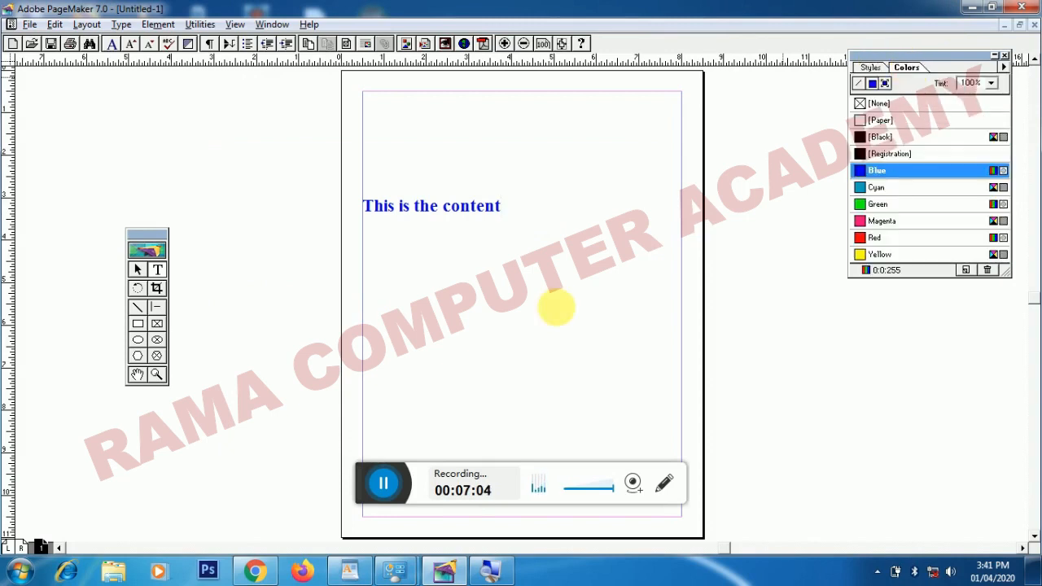